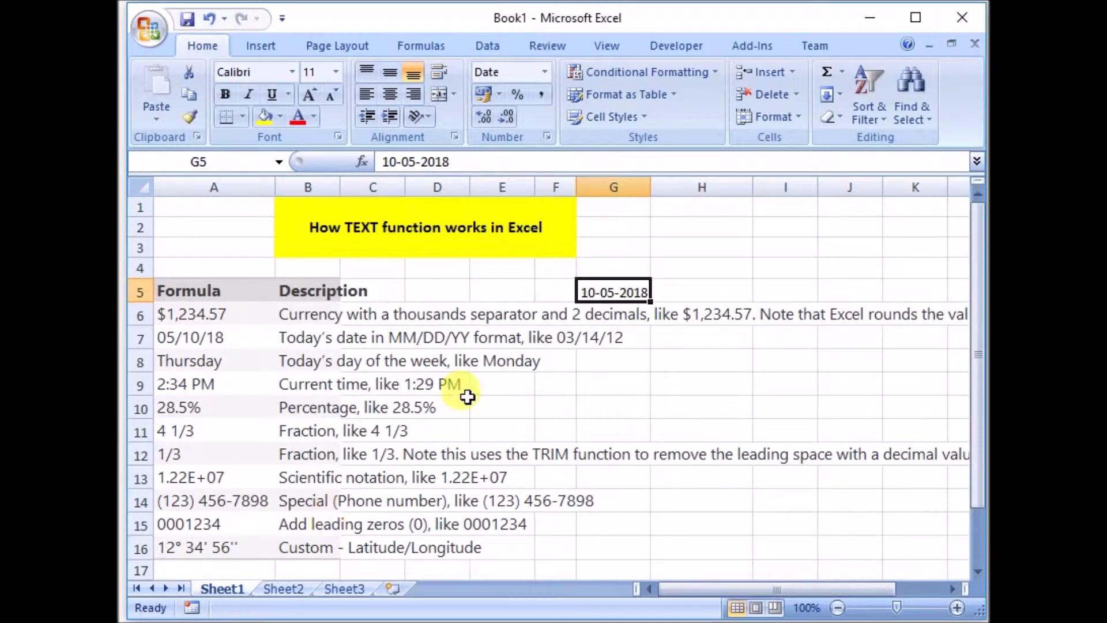
- Enter =TEXT(G5,"dddd") in H5 so it shows the weekday name Thursday
left_click(501, 245)
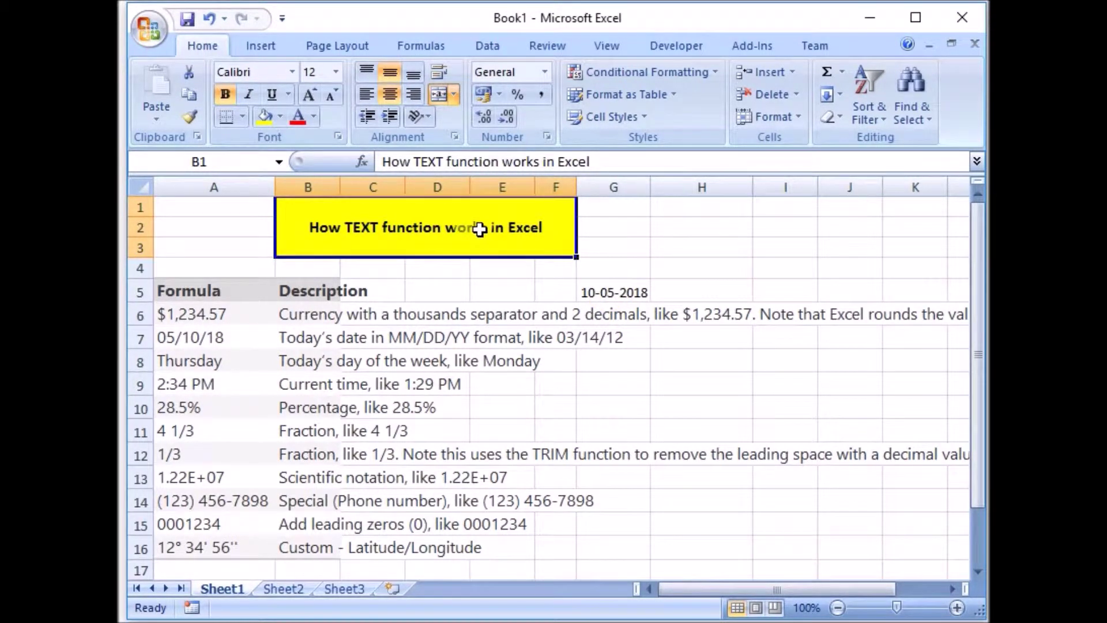
left_click(701, 298)
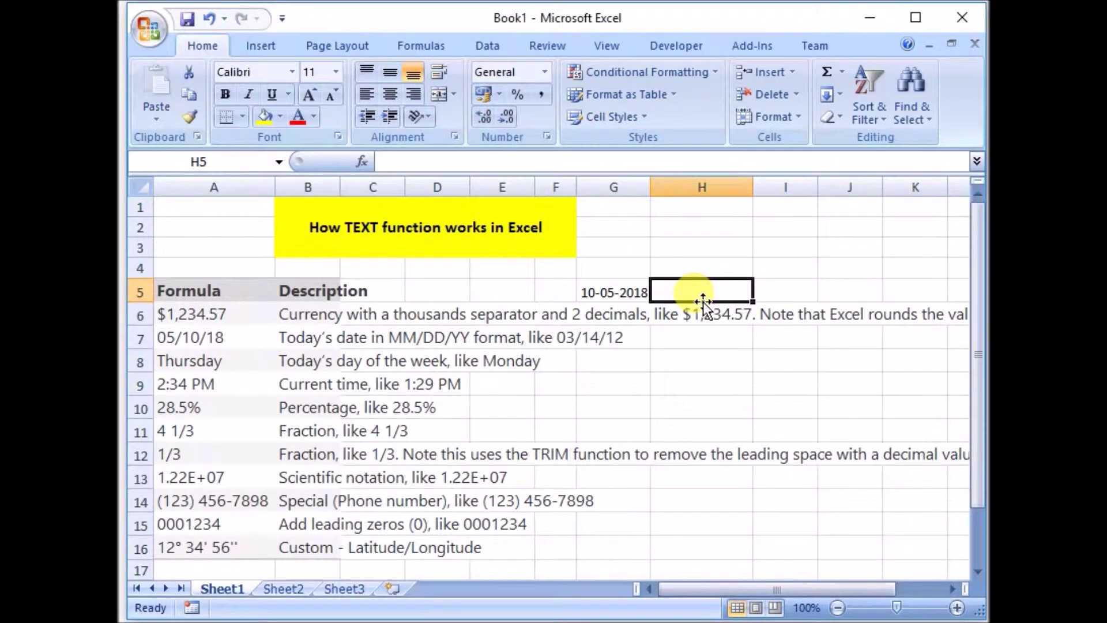
type("=")
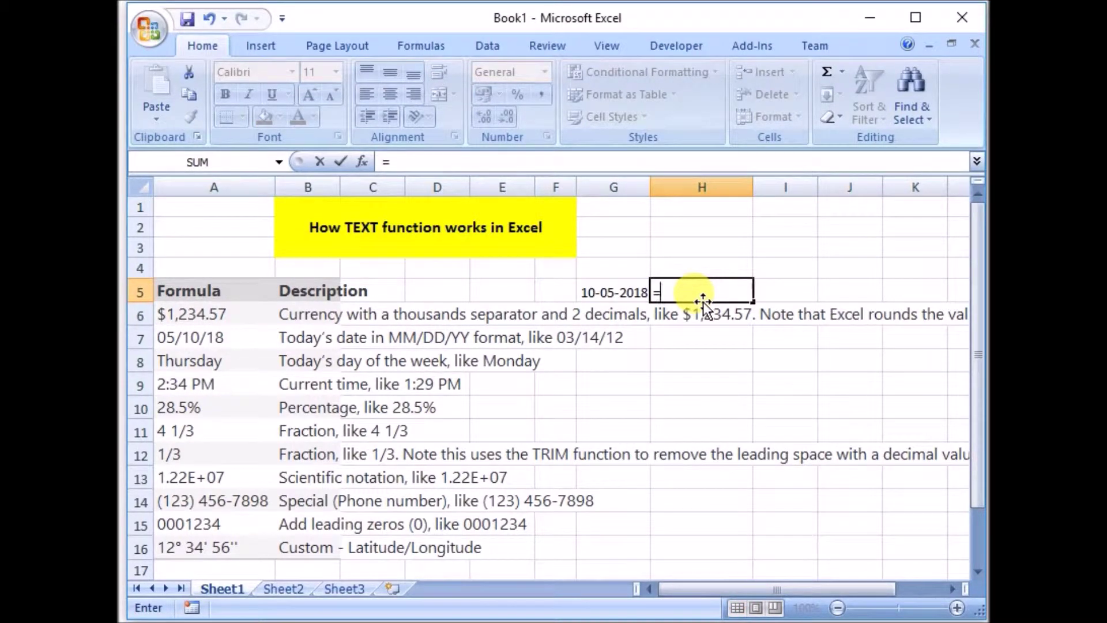
type("tex")
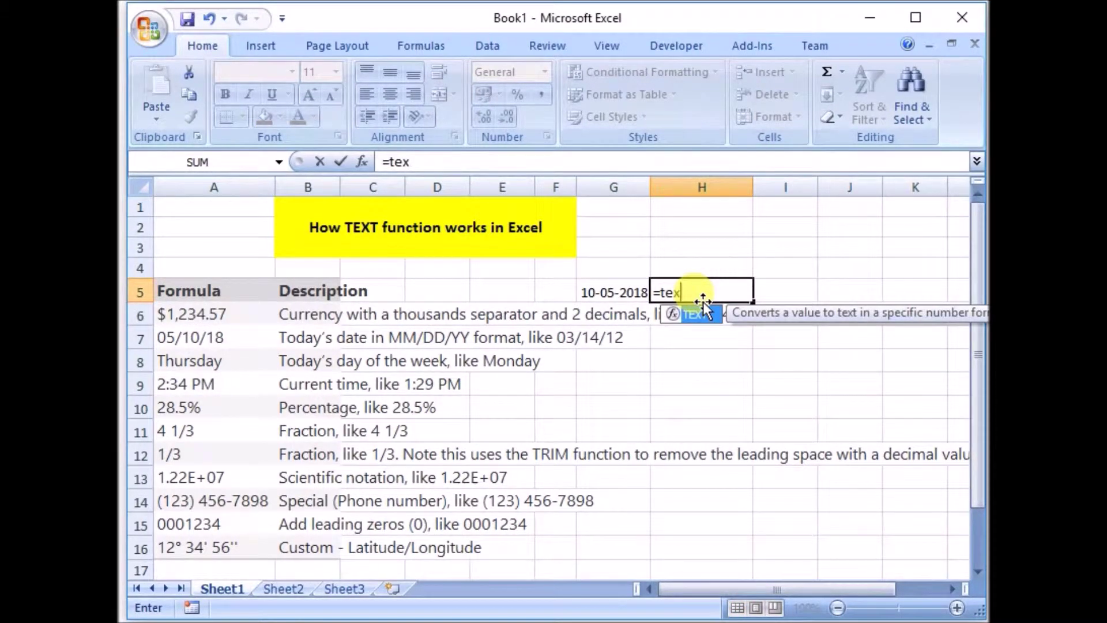
key("Tab")
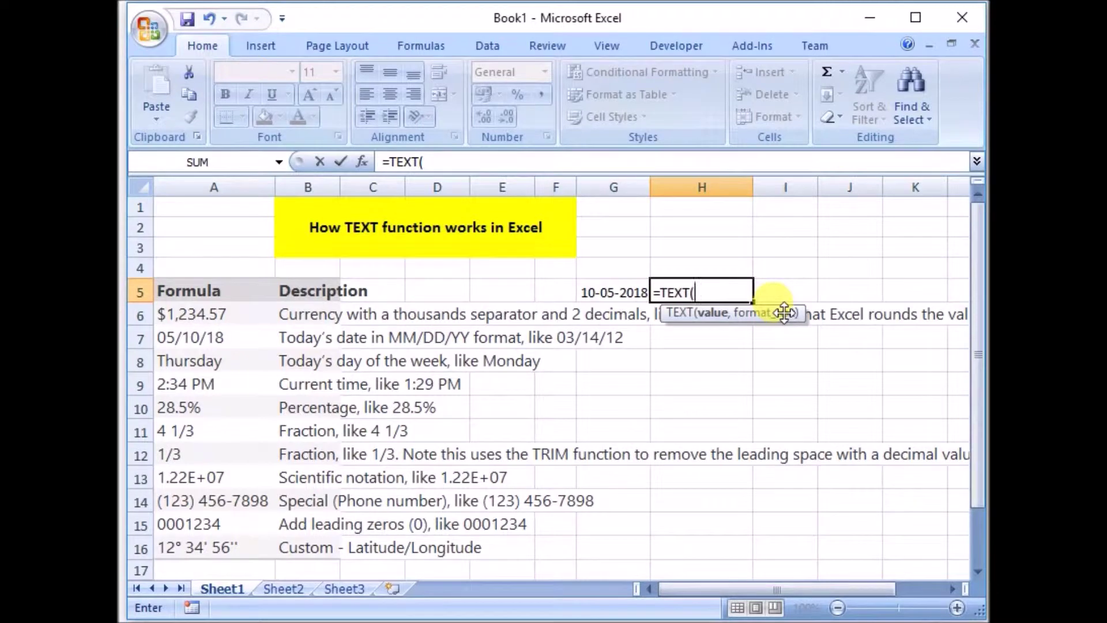
left_click(614, 293)
type(",")
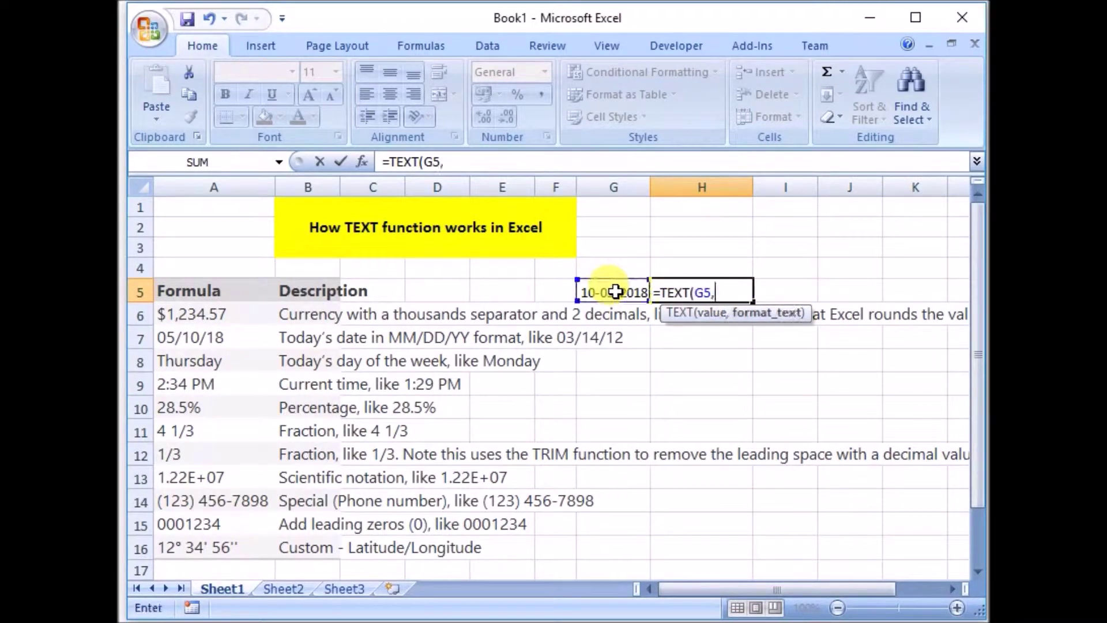
type("\"")
type("dddd\"")
key("Return")
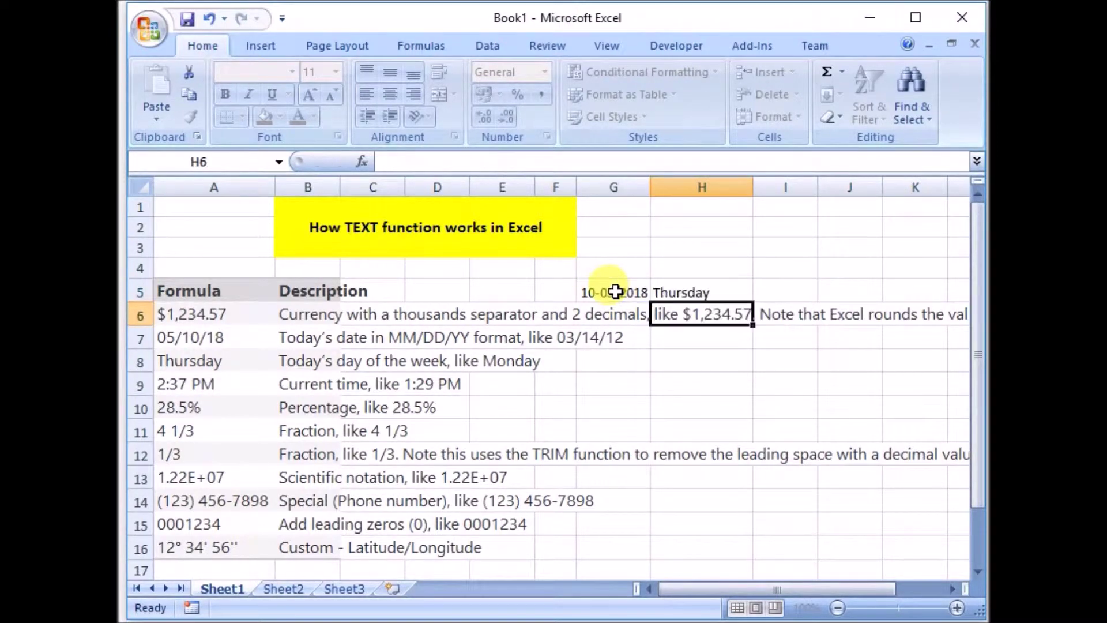
- Replace the "dddd" format code in H5's formula with "mmmm" to show May
left_click(688, 293)
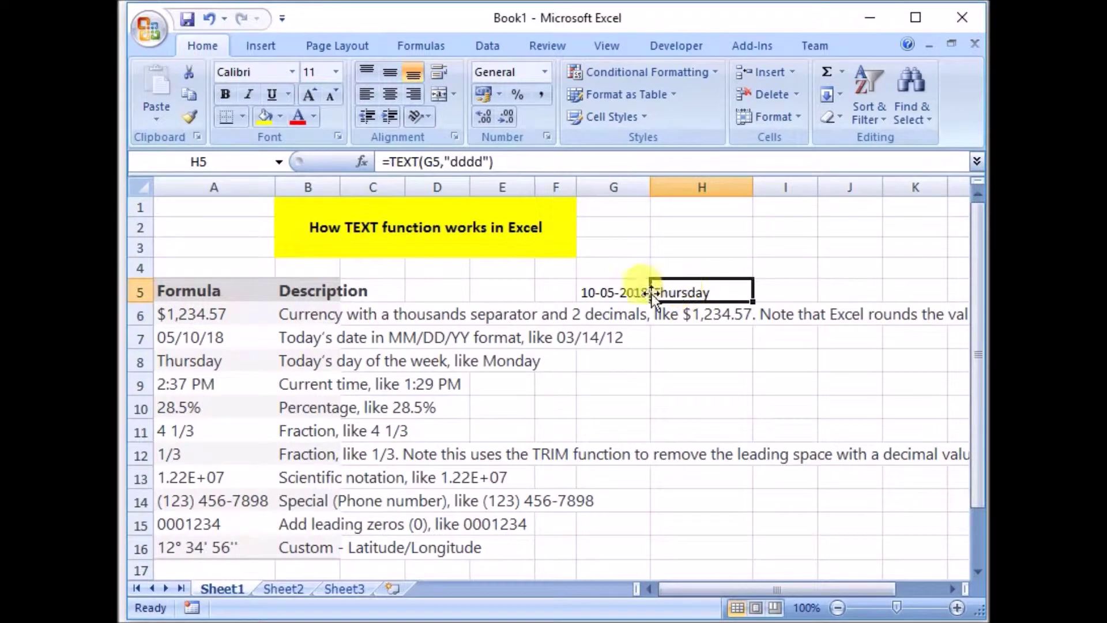
left_click(613, 291)
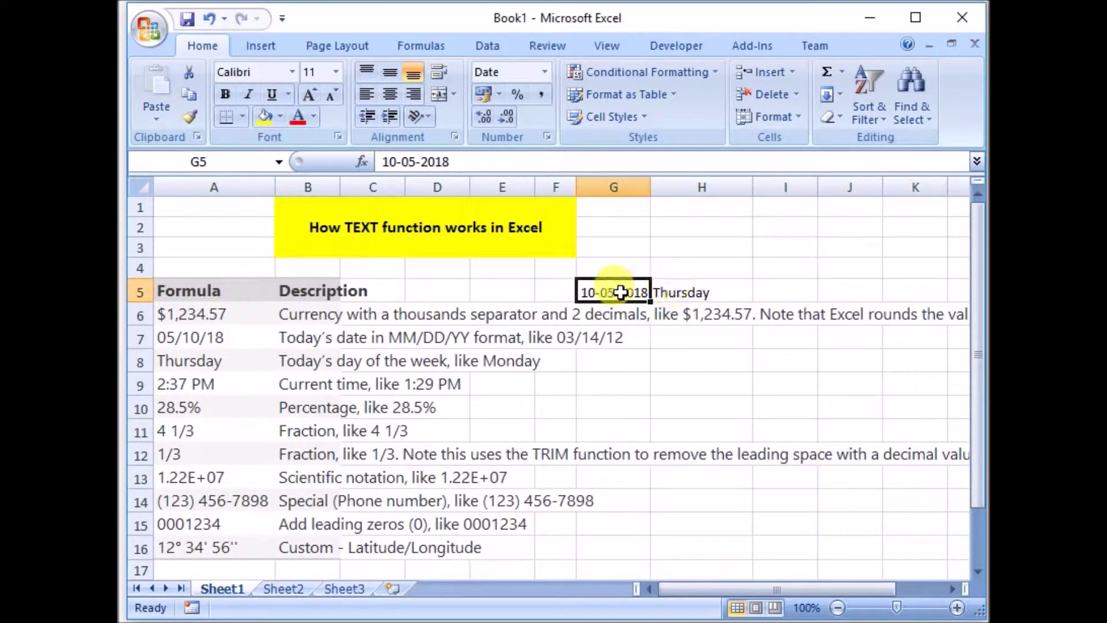
left_click(709, 294)
left_click_drag(453, 162, 484, 164)
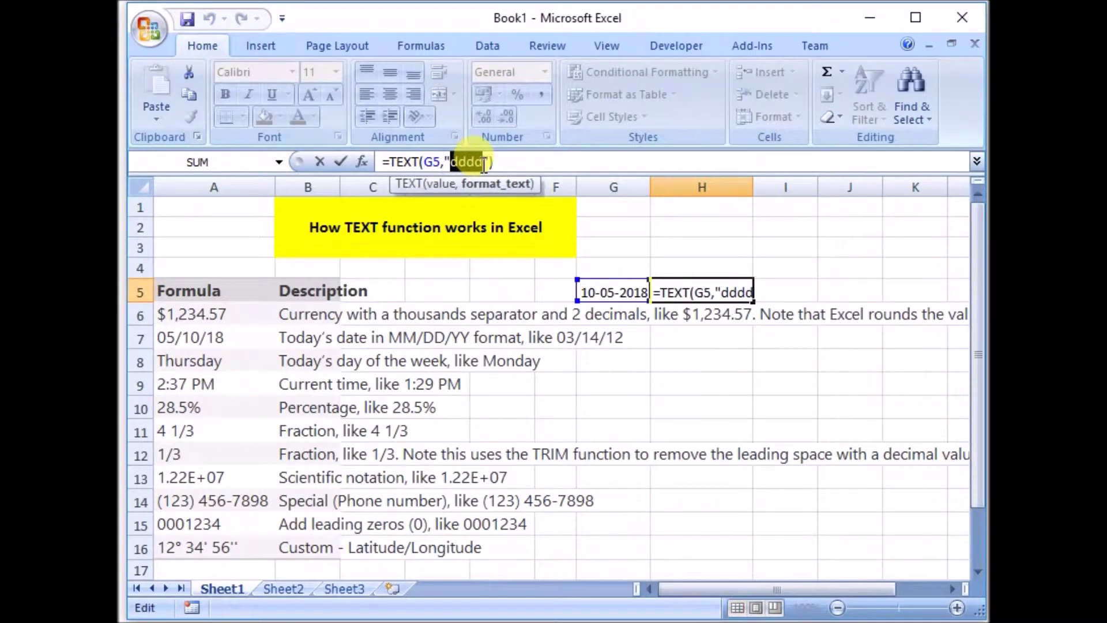
type("mmmm")
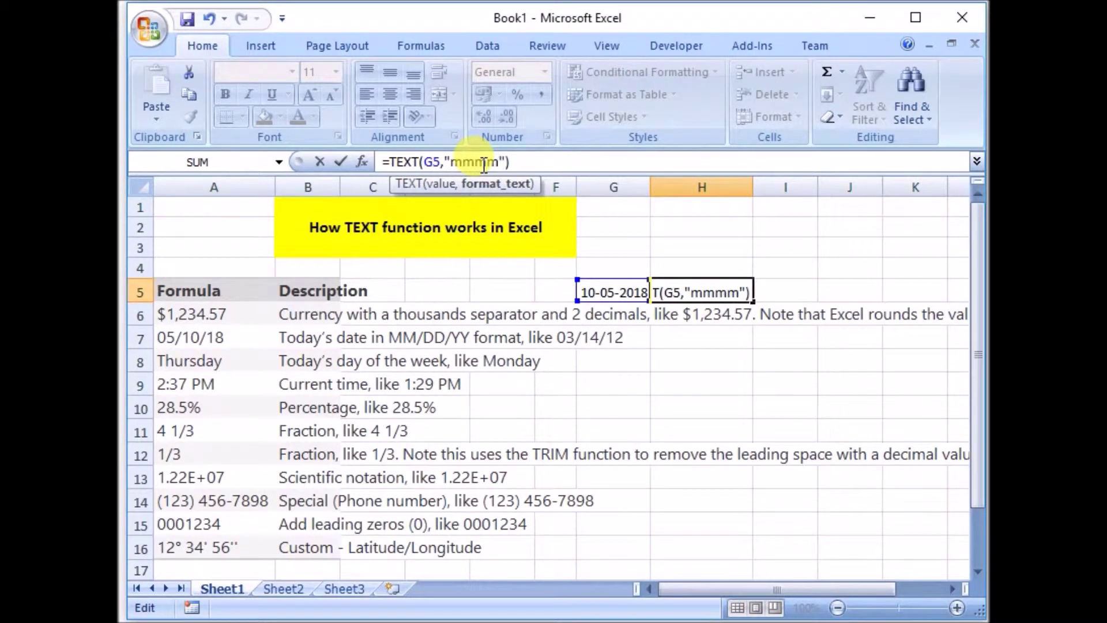
key("Return")
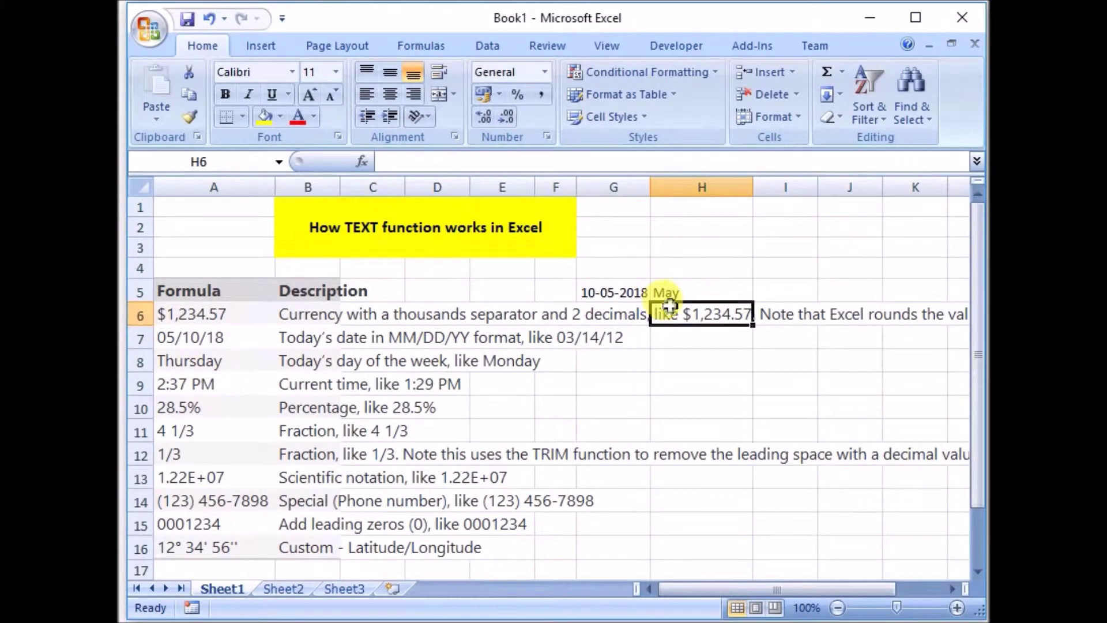
- Compare H5's month formula and General format with G5's date value and Date format
left_click(668, 292)
left_click(610, 291)
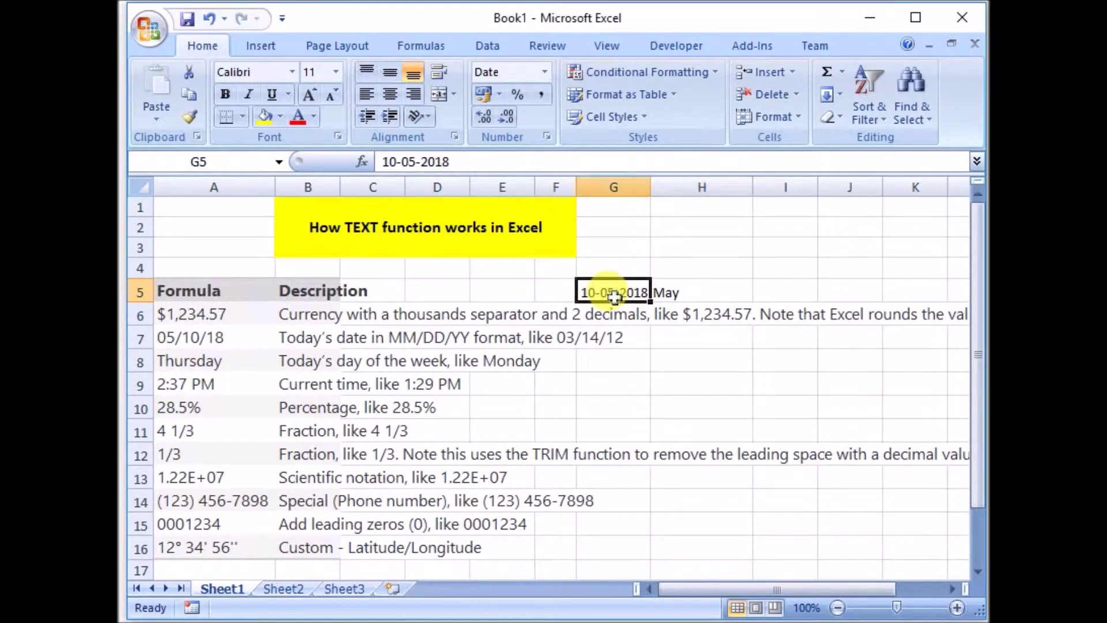
left_click(679, 292)
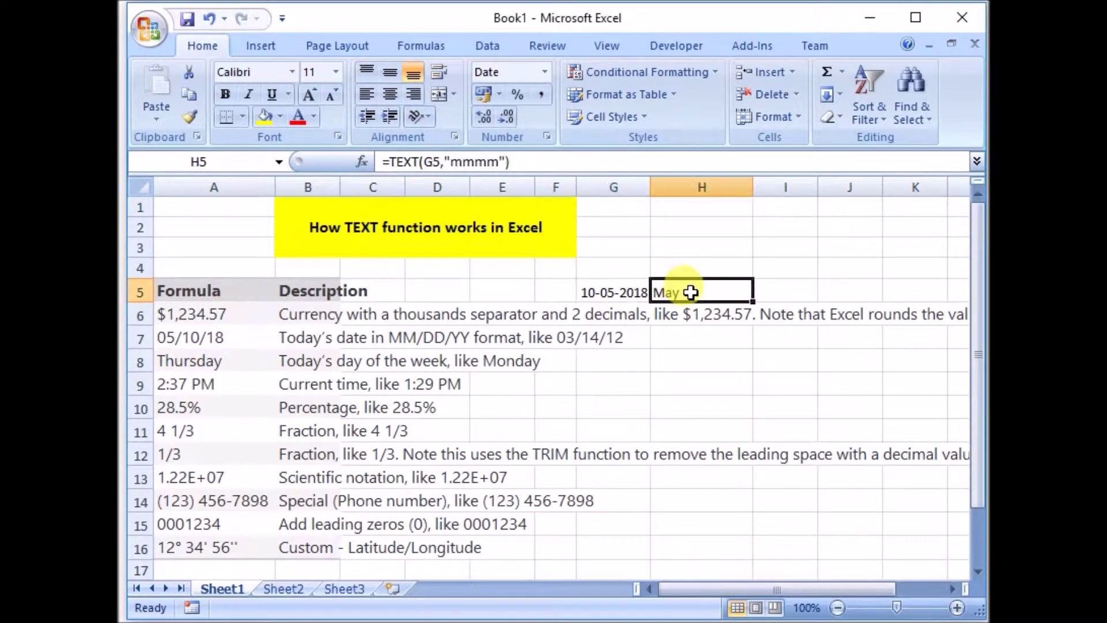
left_click(627, 291)
left_click(690, 292)
left_click(611, 292)
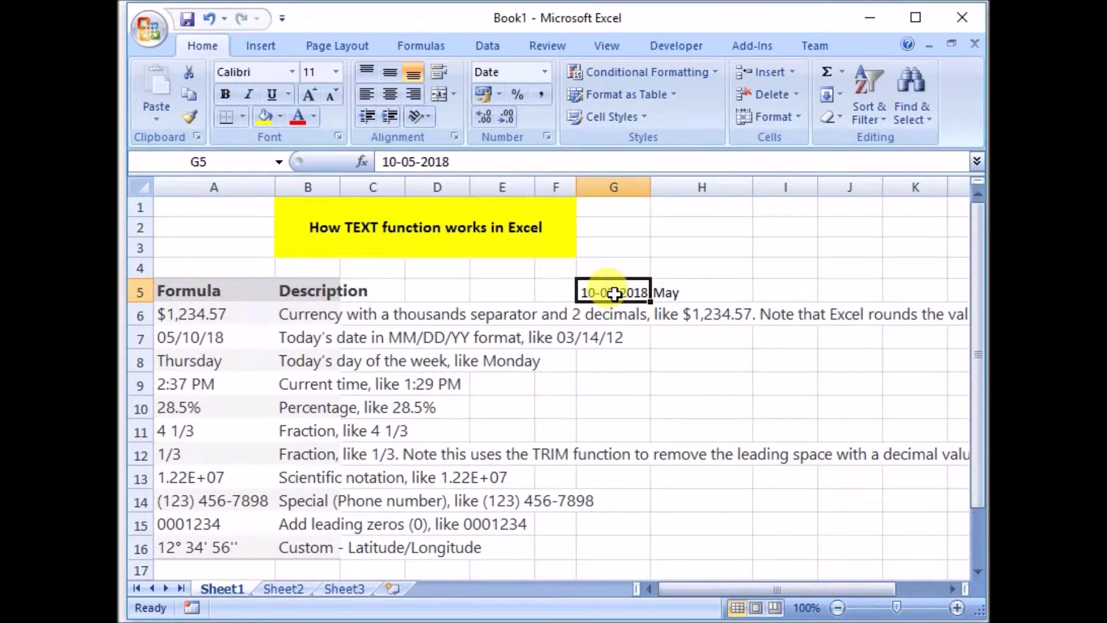
left_click(197, 310)
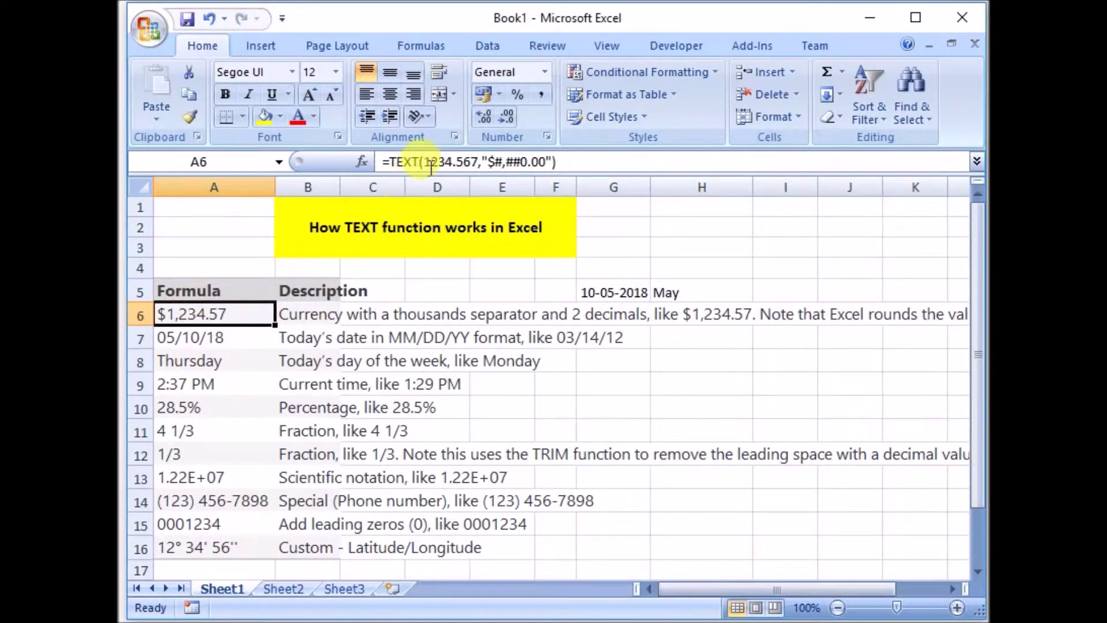
left_click_drag(424, 161, 494, 163)
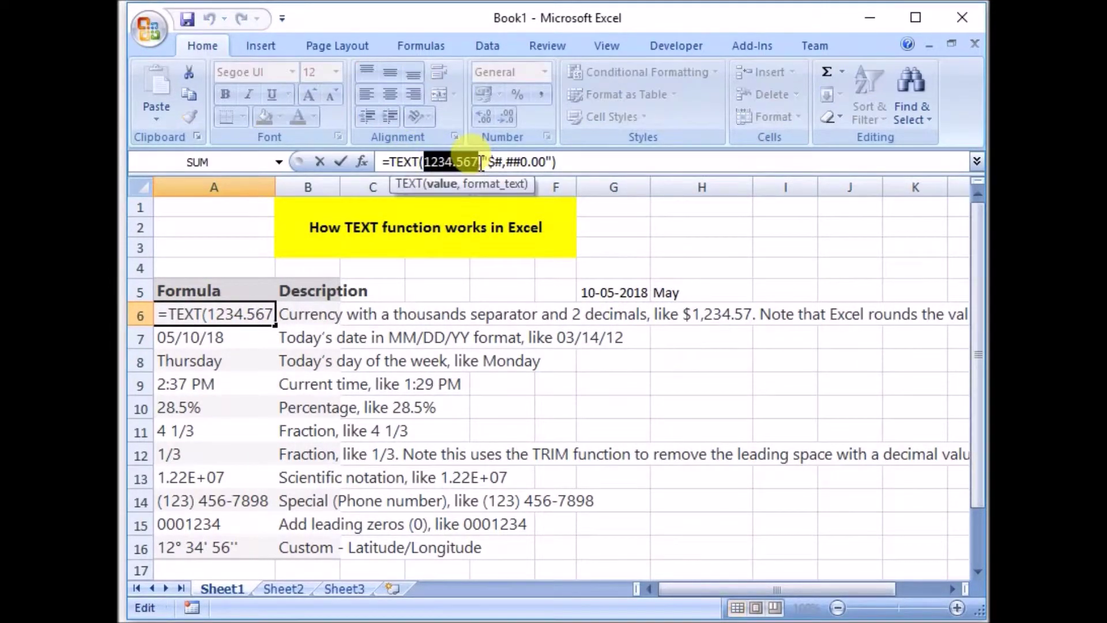
left_click_drag(494, 162, 548, 162)
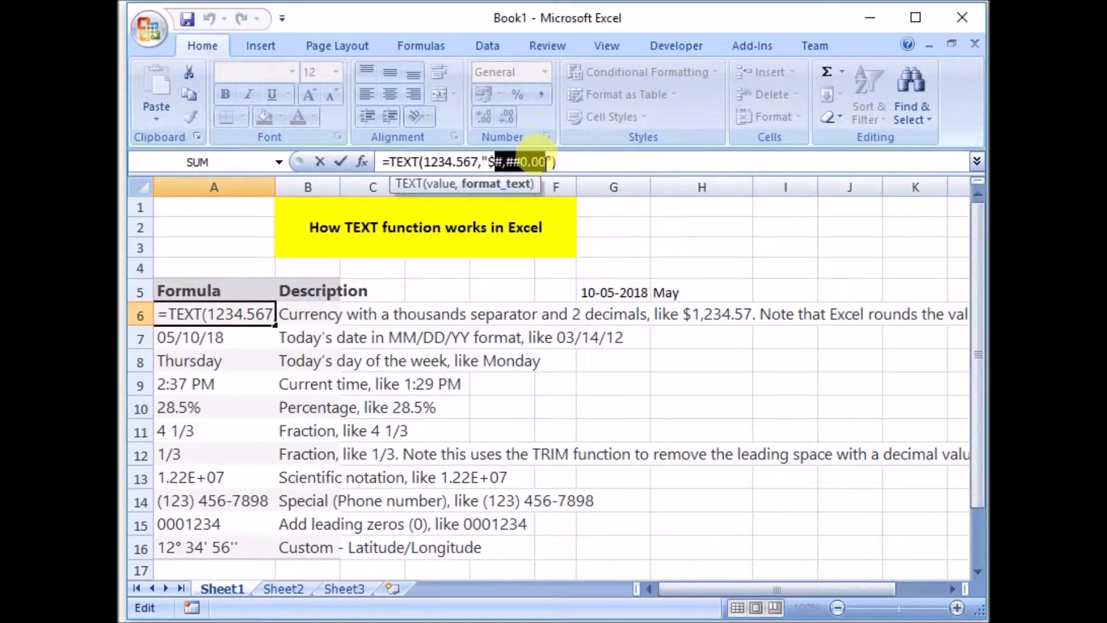
left_click(497, 185)
key("ctrl+Return")
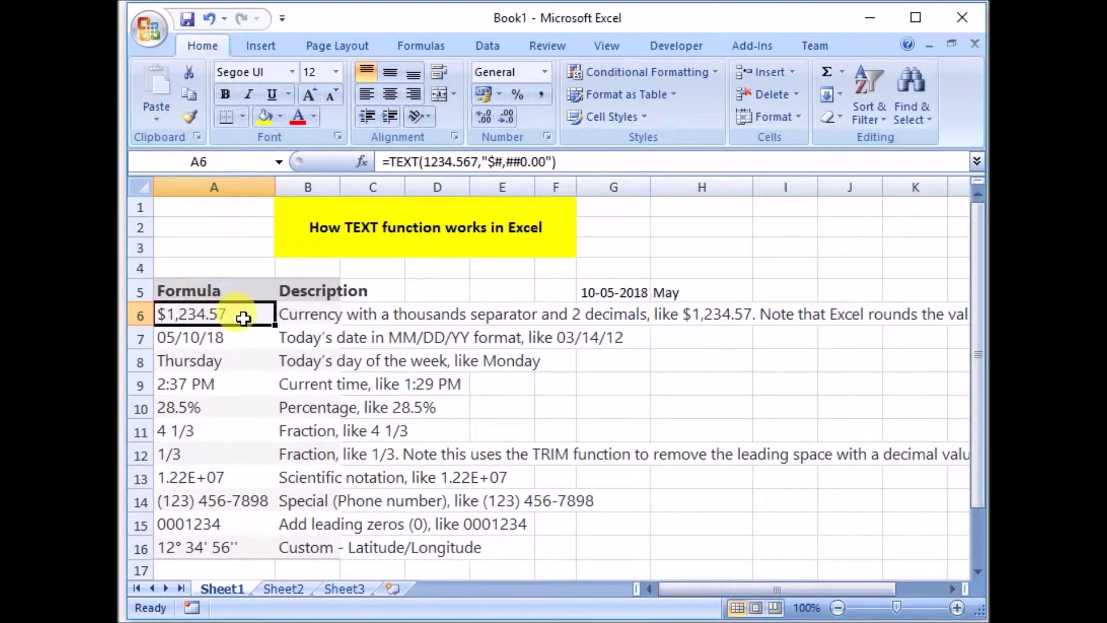
left_click(506, 166)
key("BackSpace")
key("Return")
left_click(221, 318)
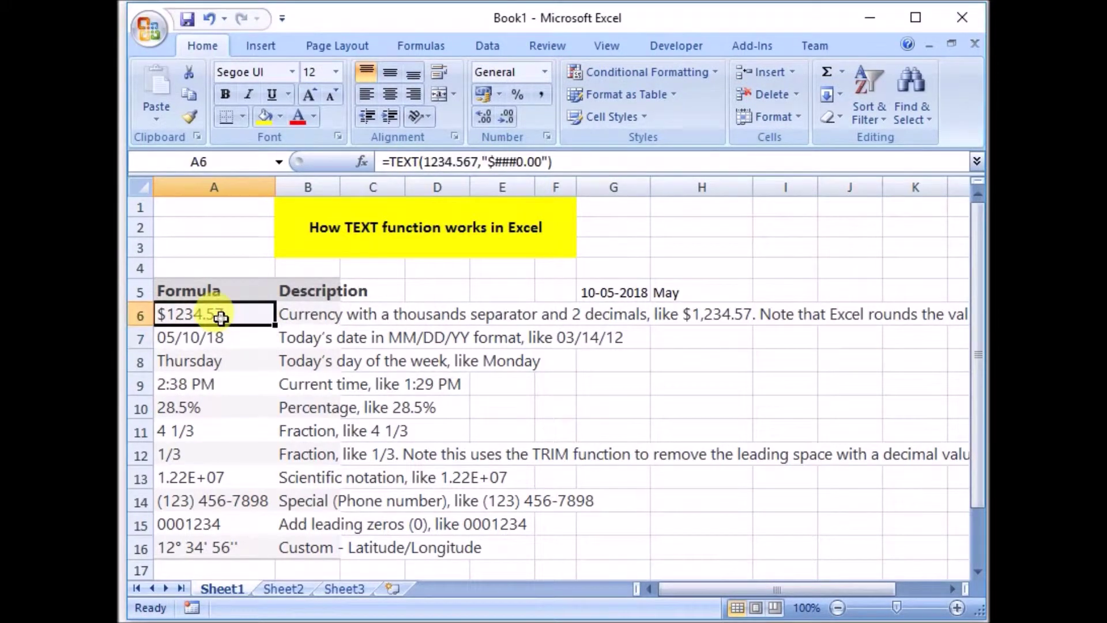
left_click(502, 161)
type(",")
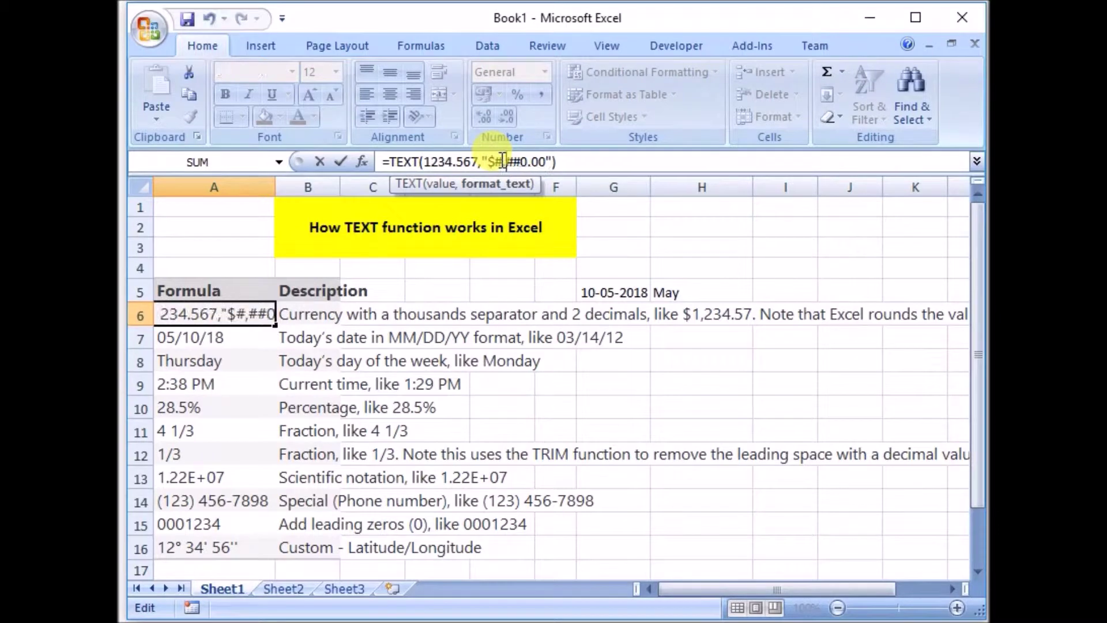
key("Return")
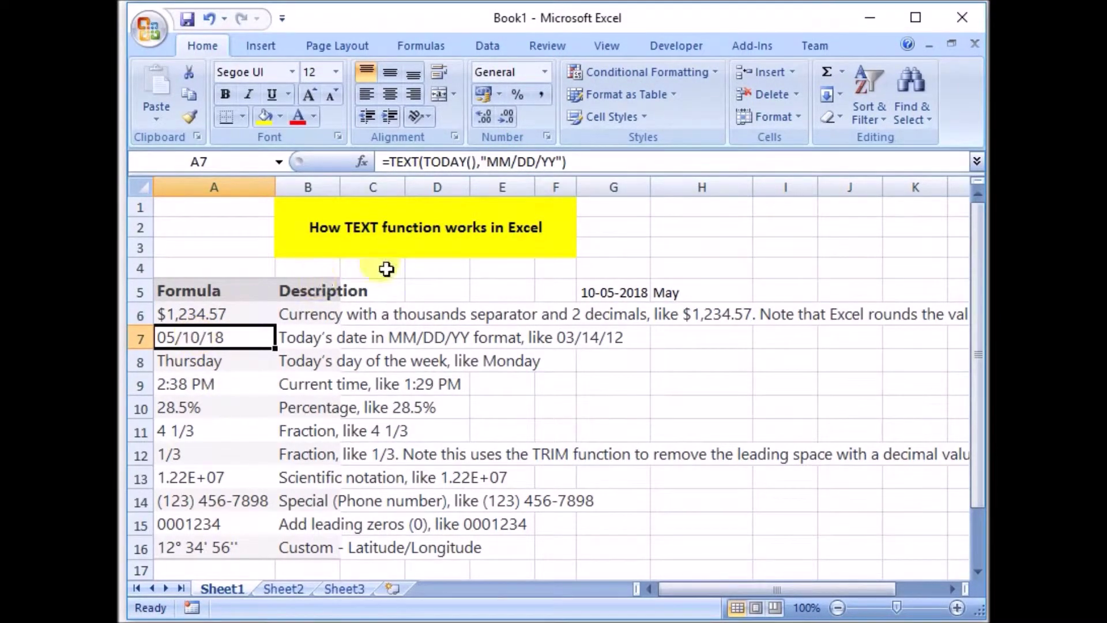
- Swap A7's TEXT date format from MM/DD/YY to day-first dd/mm/YY
left_click_drag(423, 162, 477, 163)
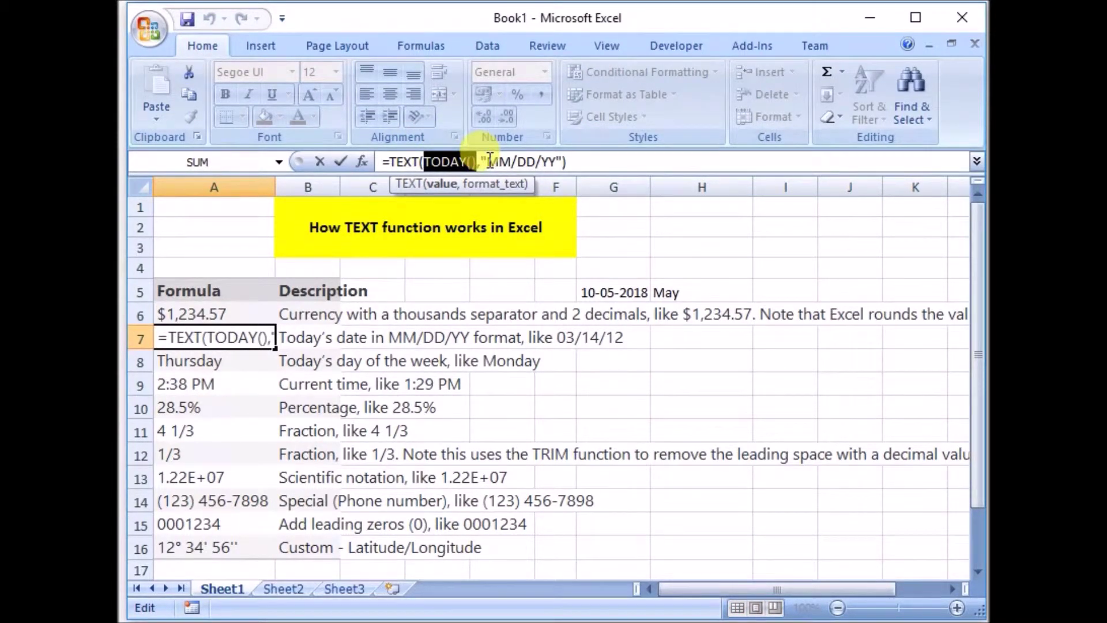
left_click(489, 161)
left_click_drag(493, 161, 533, 162)
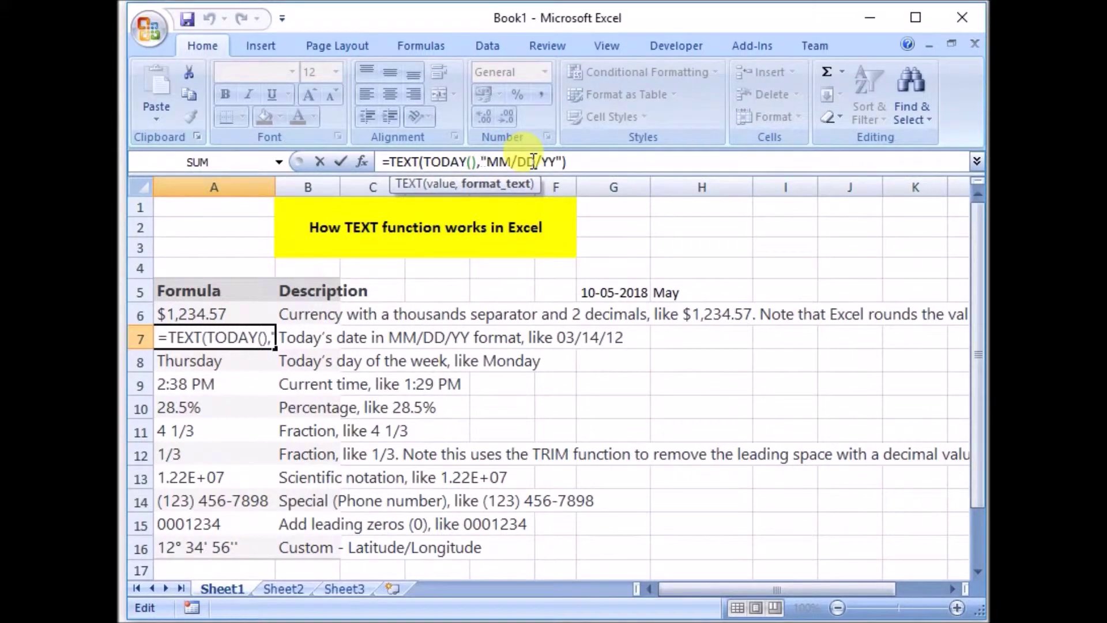
left_click_drag(488, 161, 511, 163)
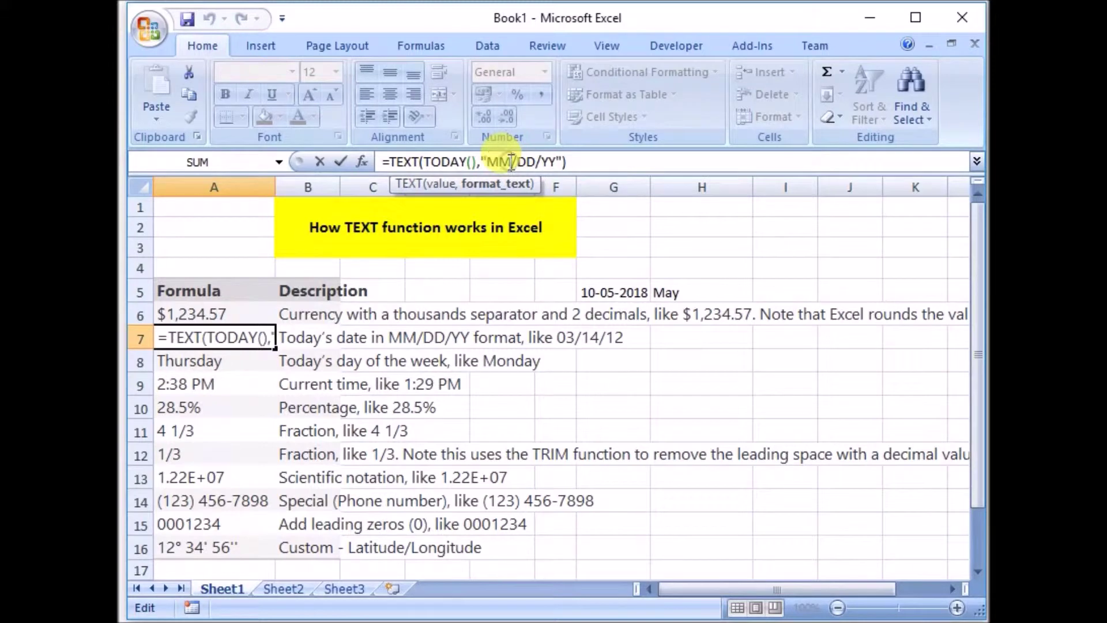
key("Delete")
type("dd")
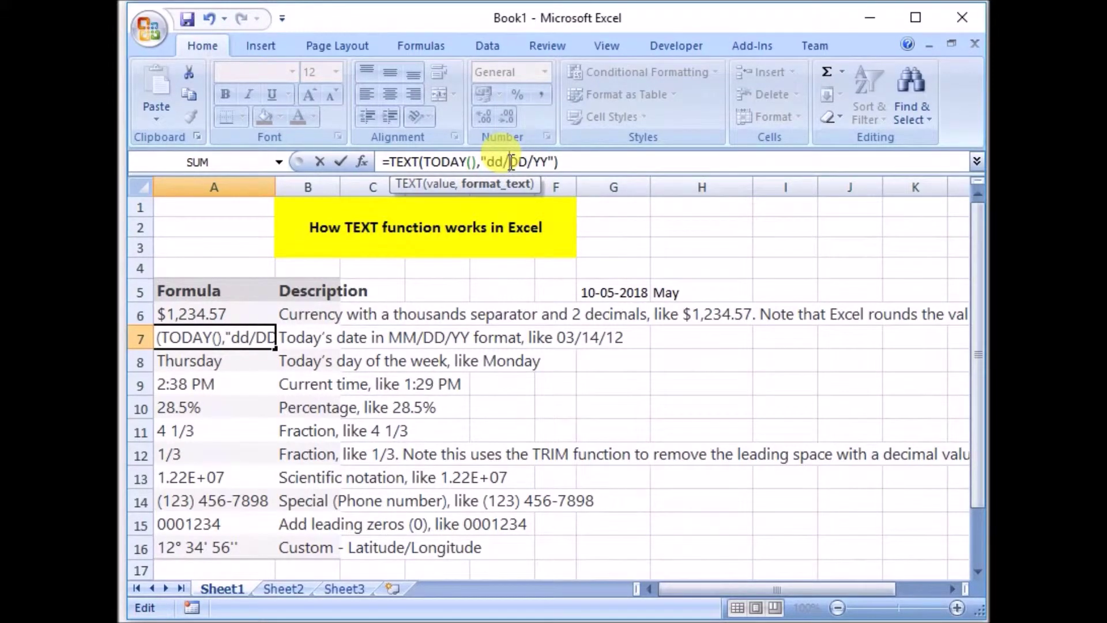
key("Delete")
key("Delete")
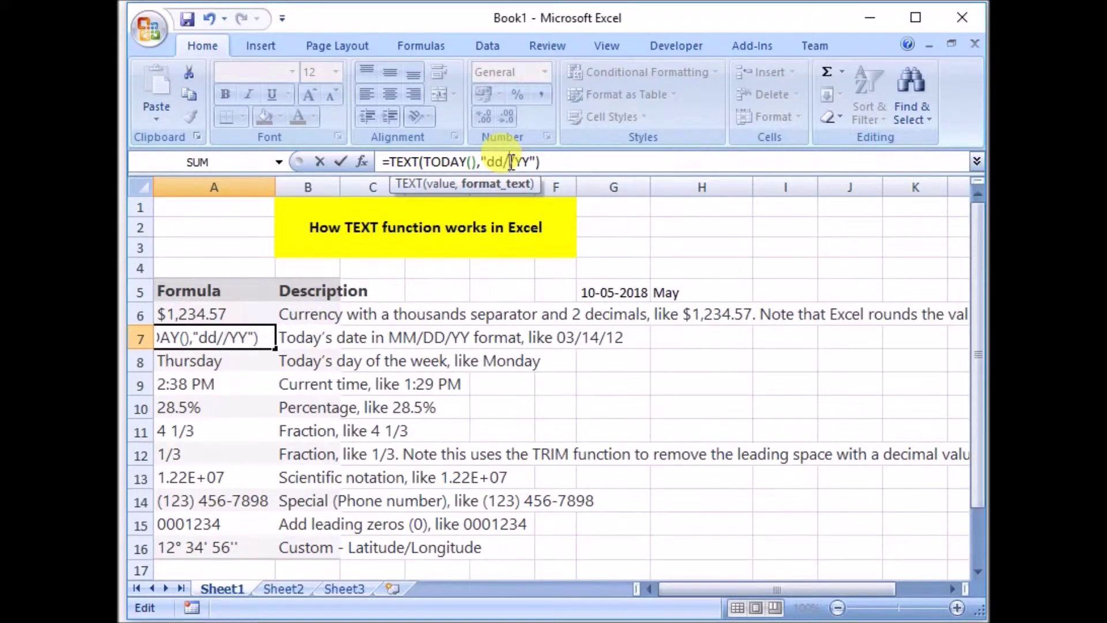
type("mm")
key("Return")
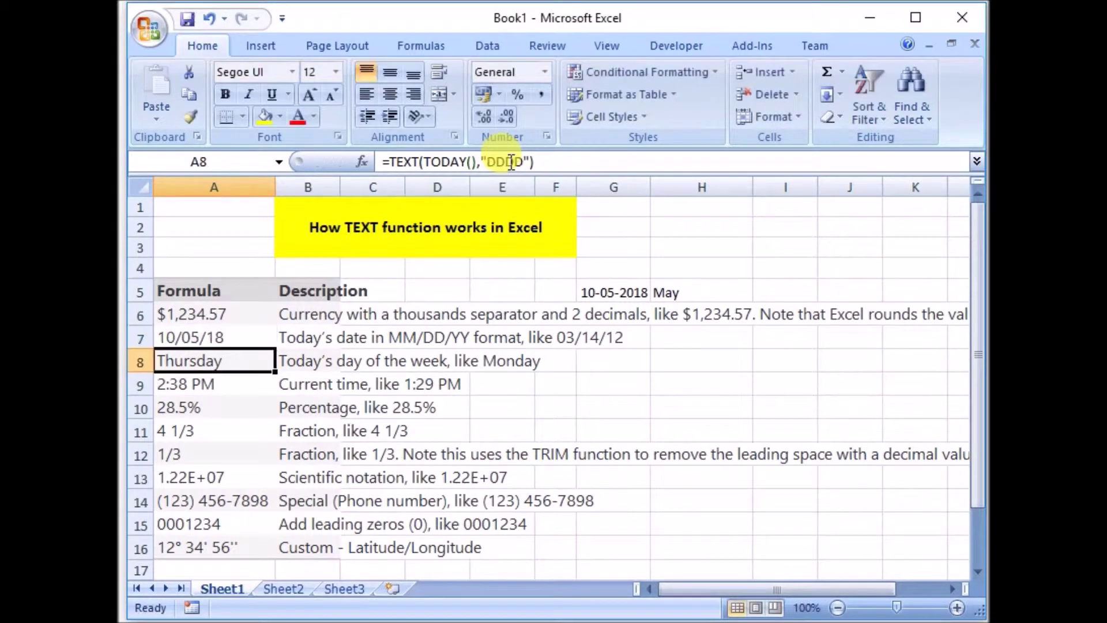
left_click(211, 336)
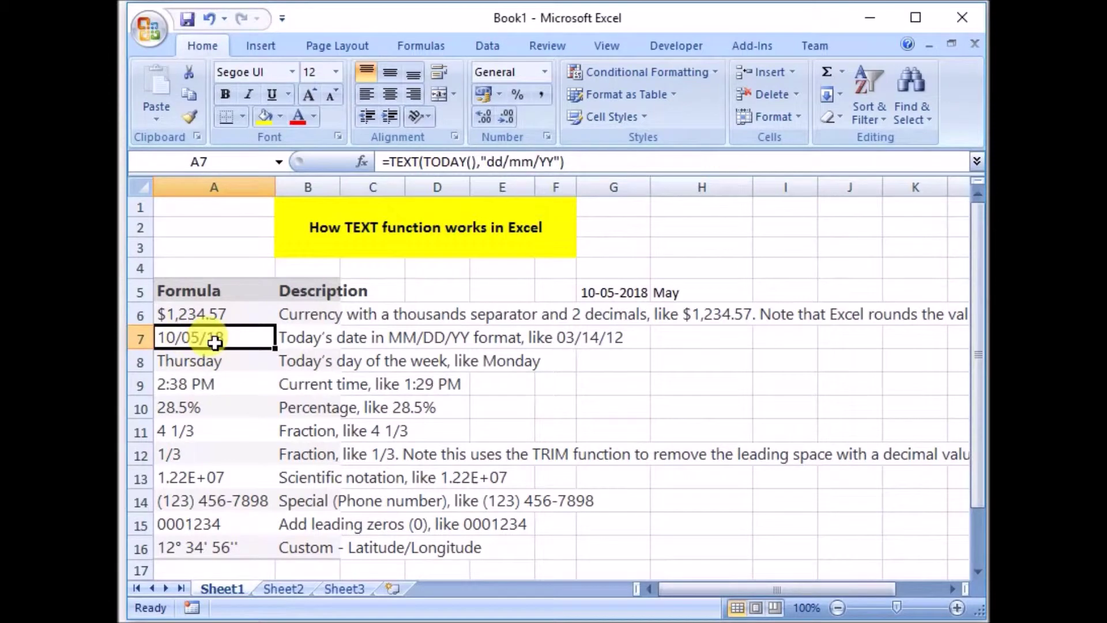
- Extend A7's year code to four digits so it shows 10/05/2018
left_click(541, 167)
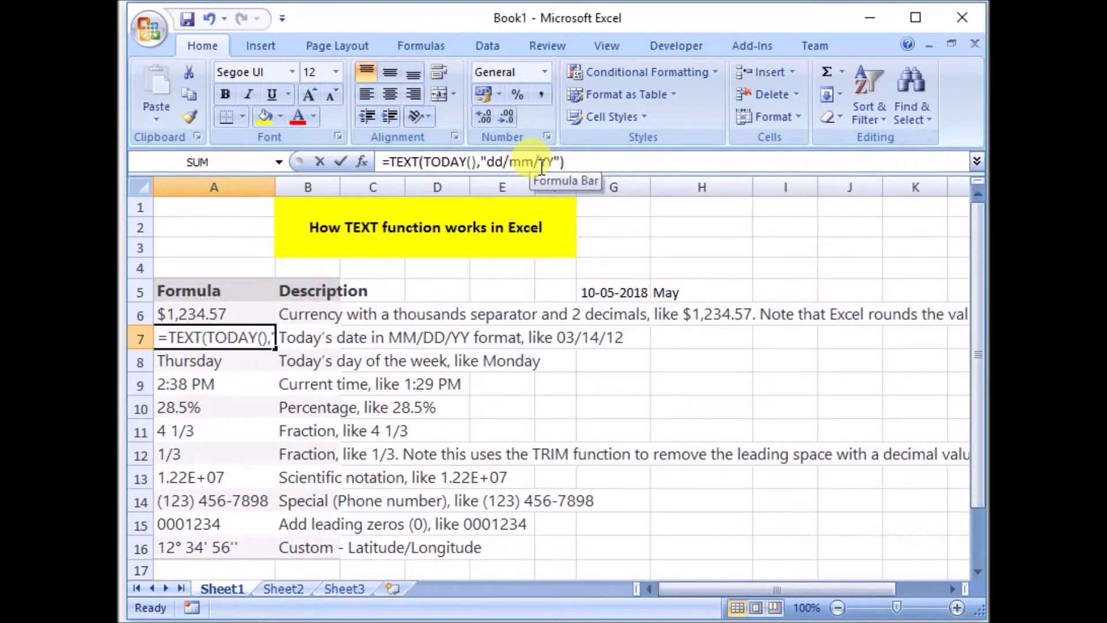
left_click(267, 327)
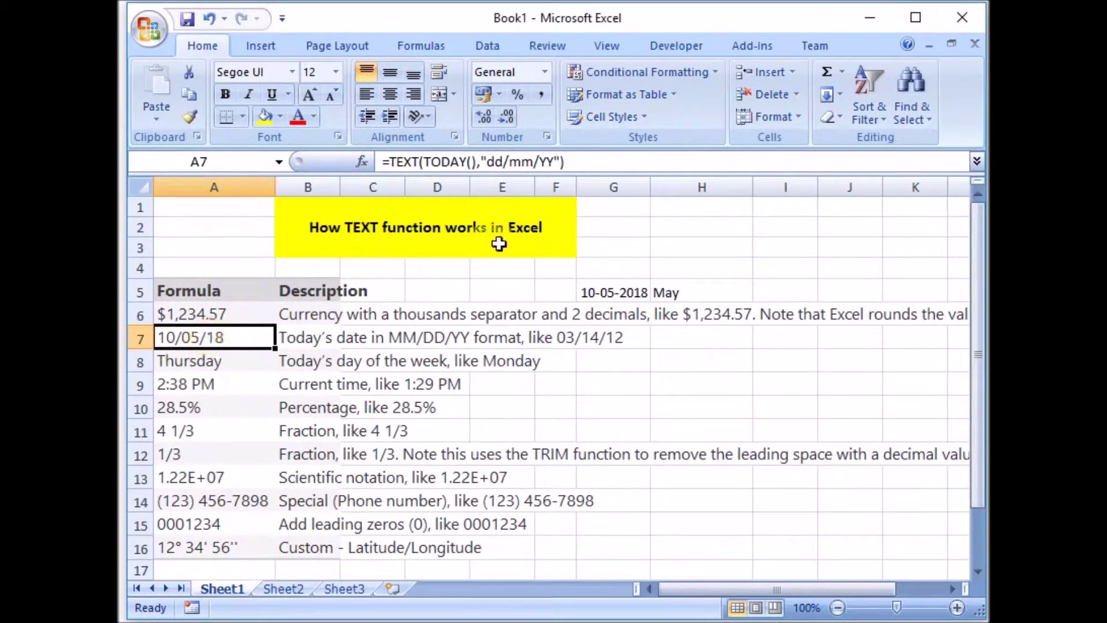
left_click(542, 164)
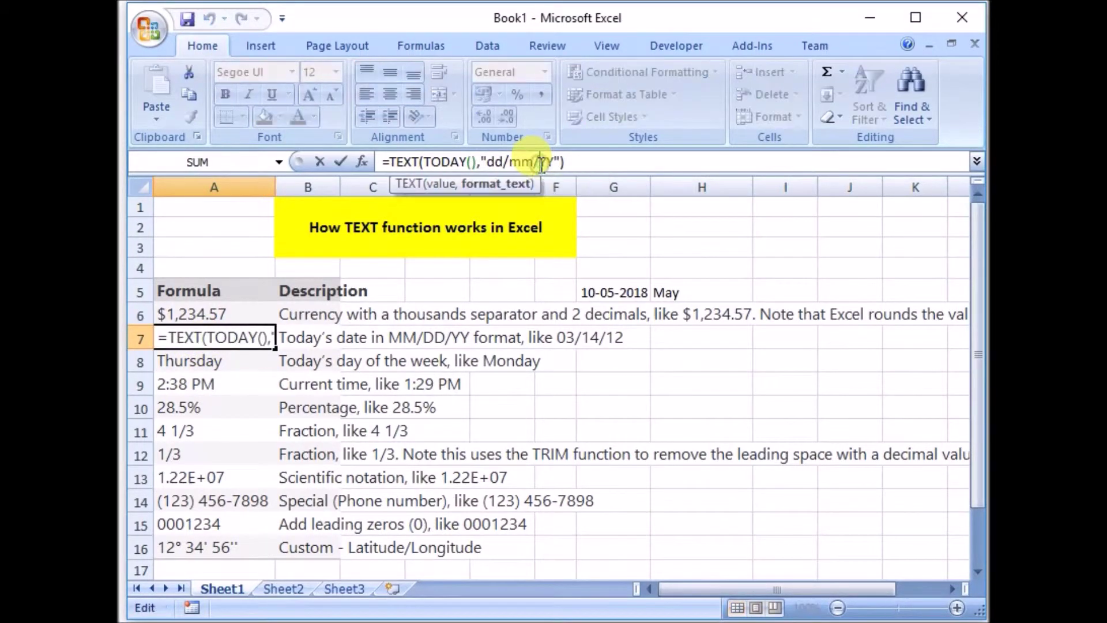
type("yy")
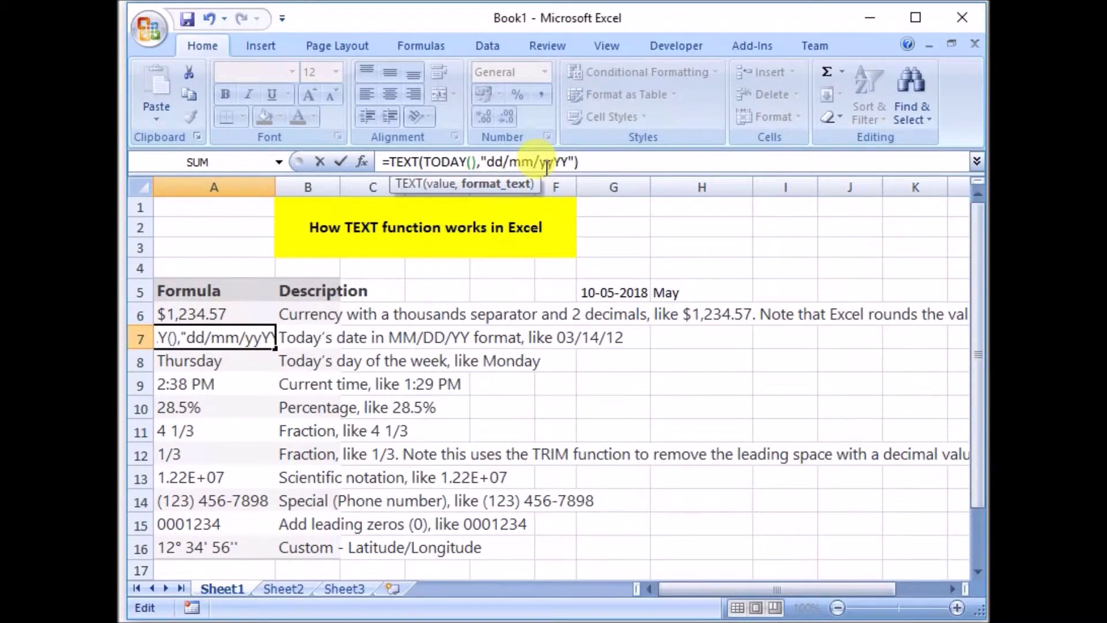
key("Return")
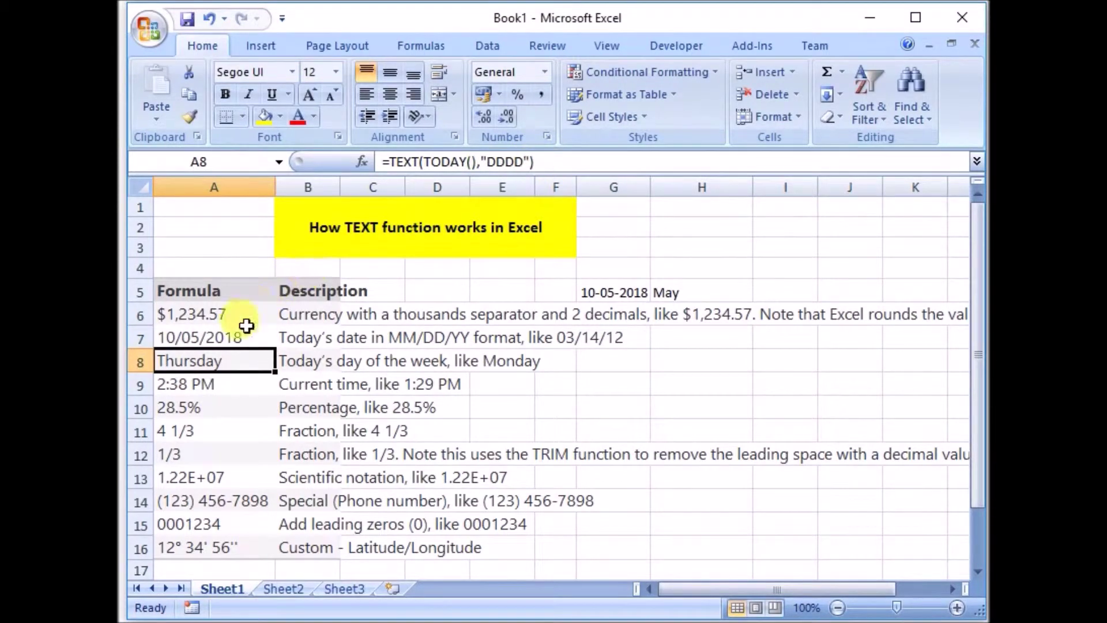
left_click(247, 329)
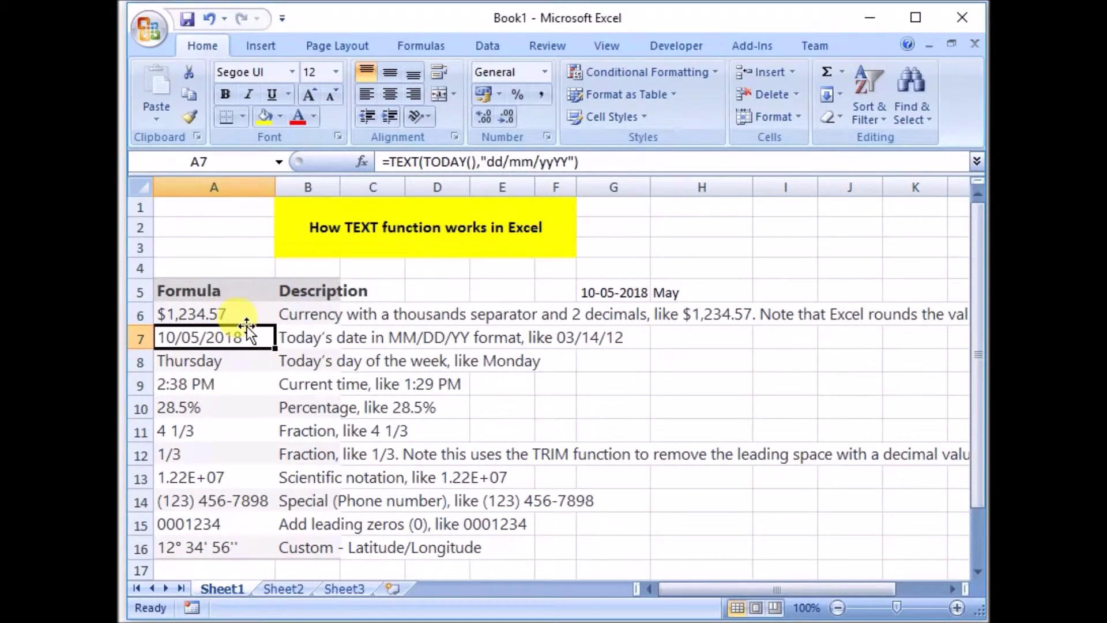
left_click(192, 363)
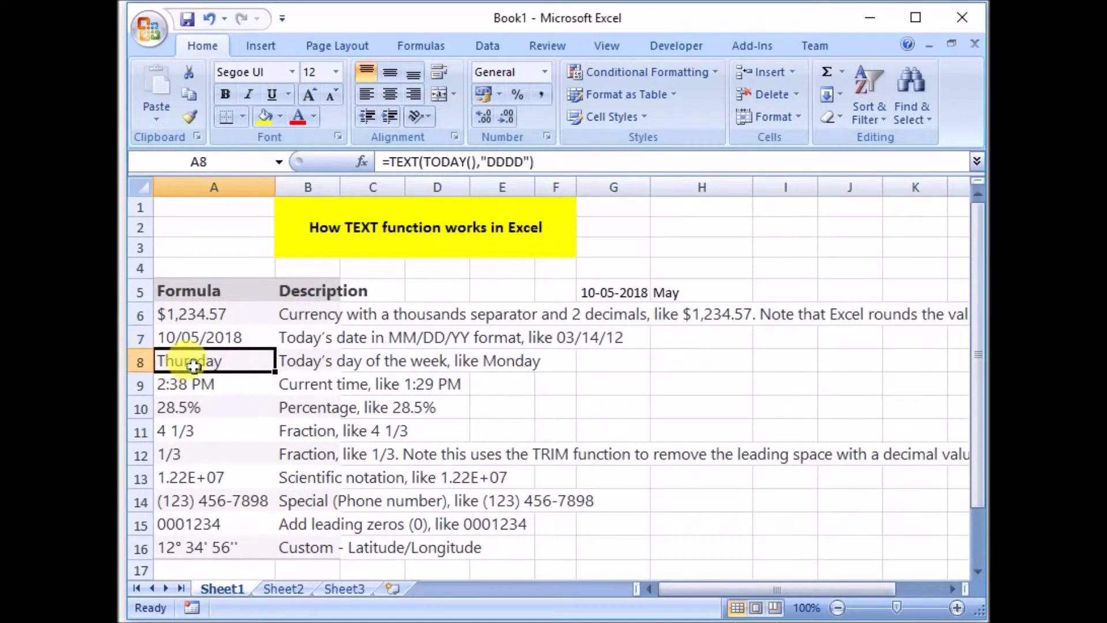
left_click(209, 379)
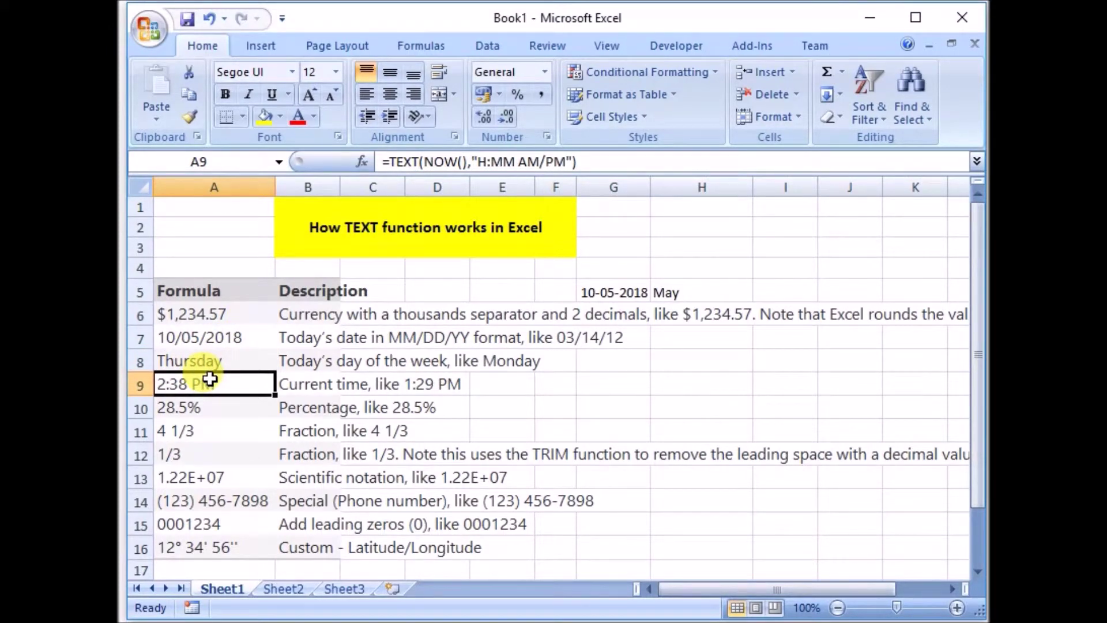
left_click(191, 399)
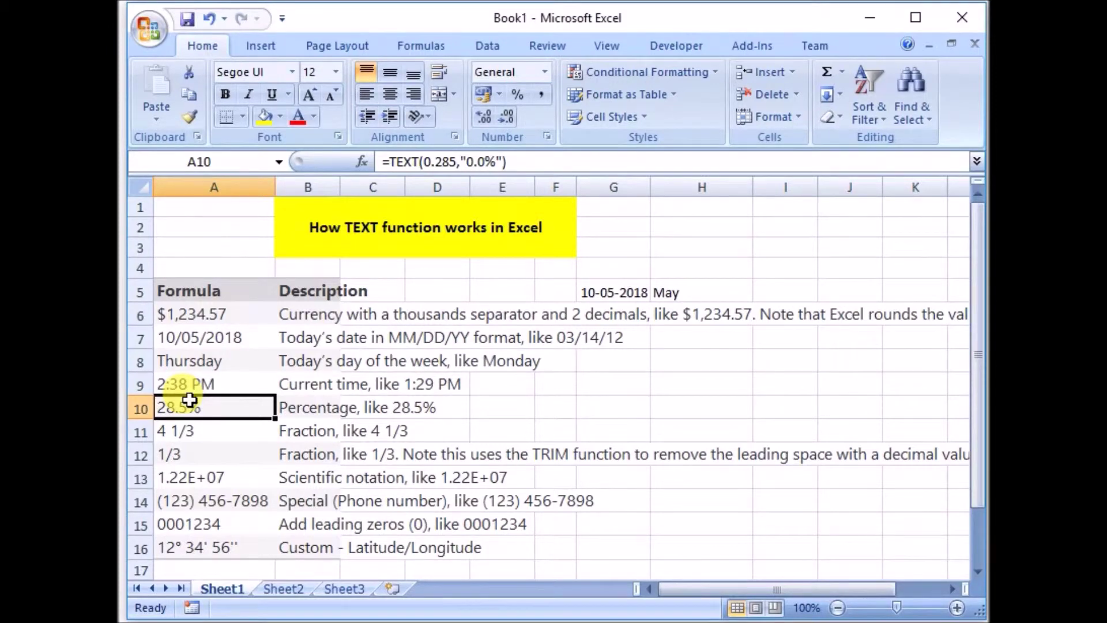
left_click(184, 428)
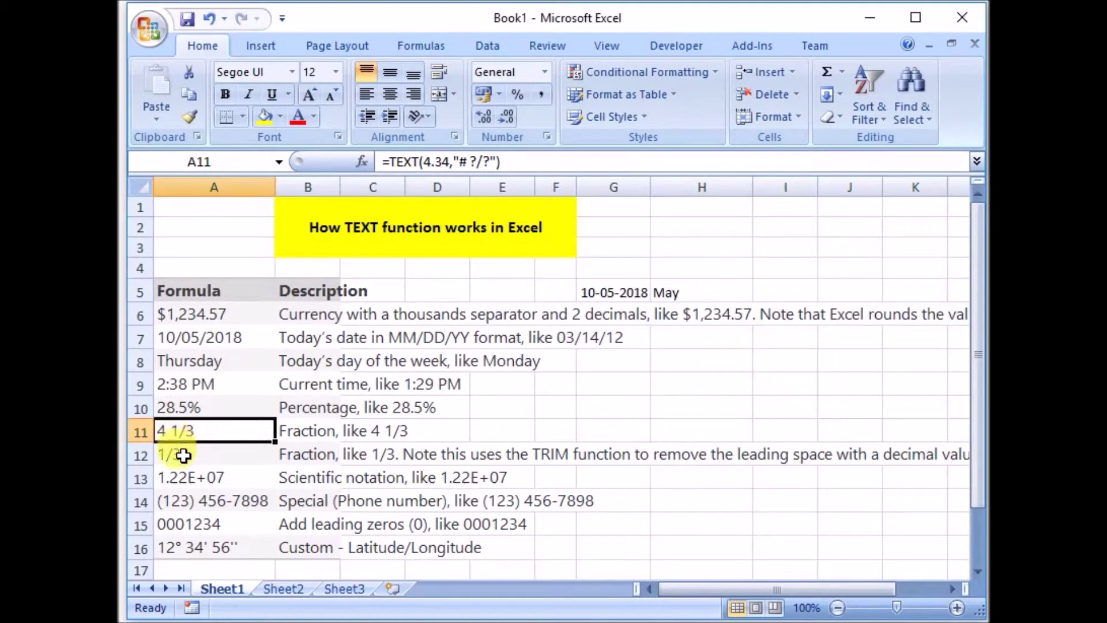
left_click(183, 455)
left_click(188, 474)
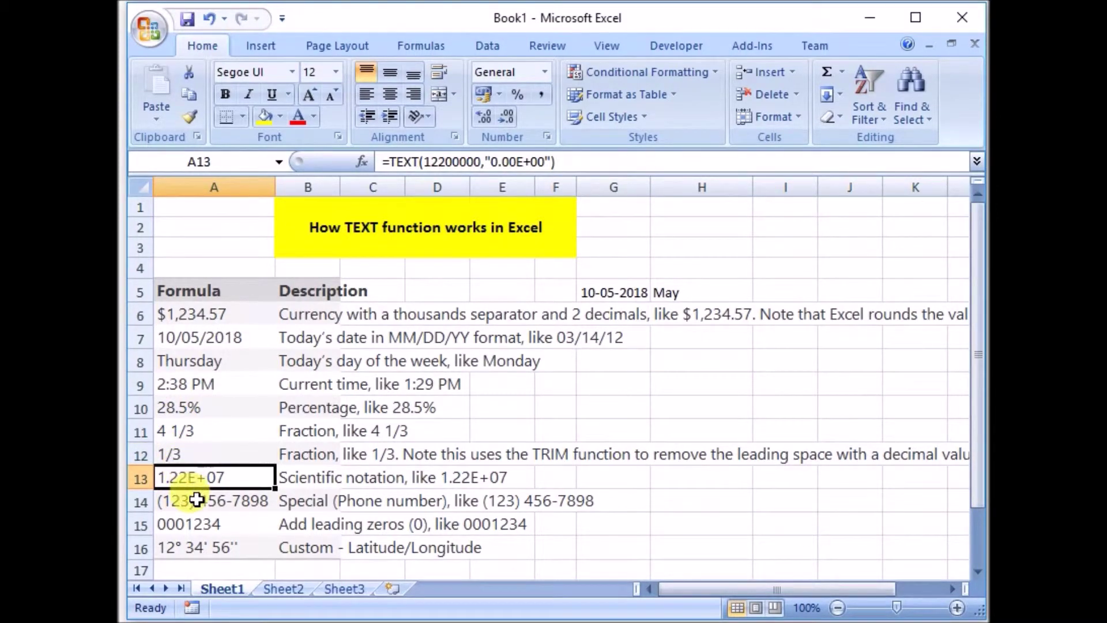
left_click(196, 497)
left_click(198, 522)
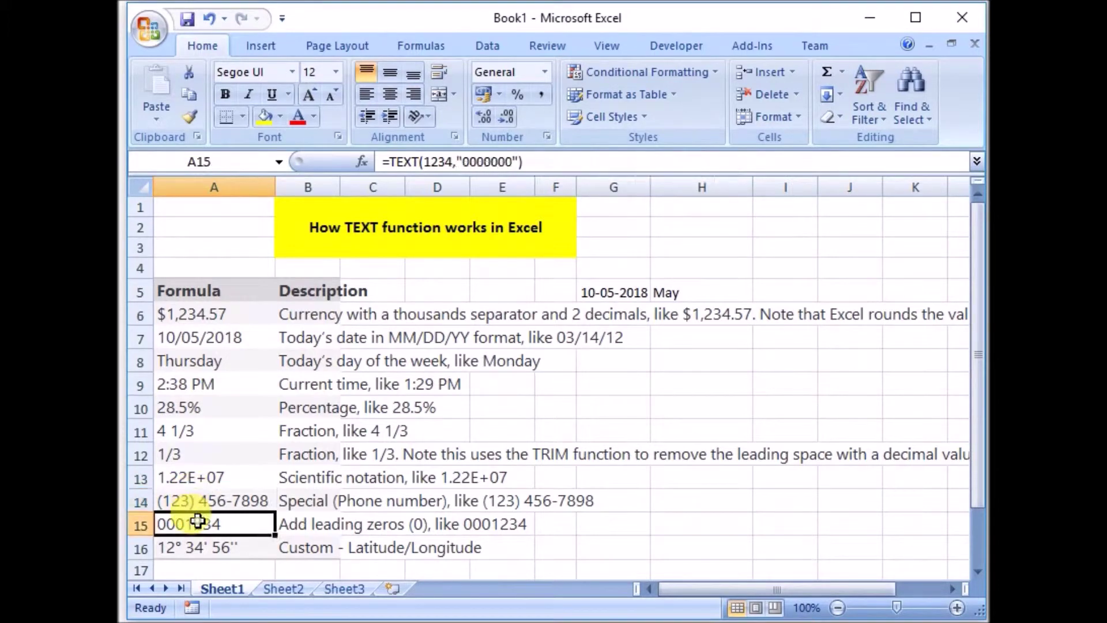
left_click(205, 547)
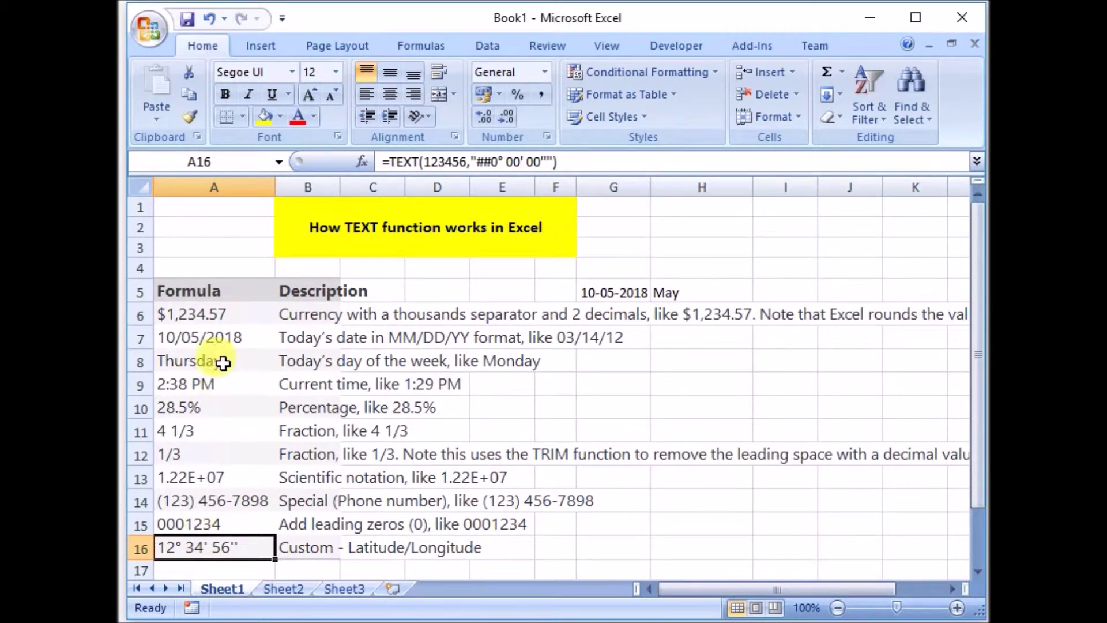
left_click_drag(206, 314, 198, 466)
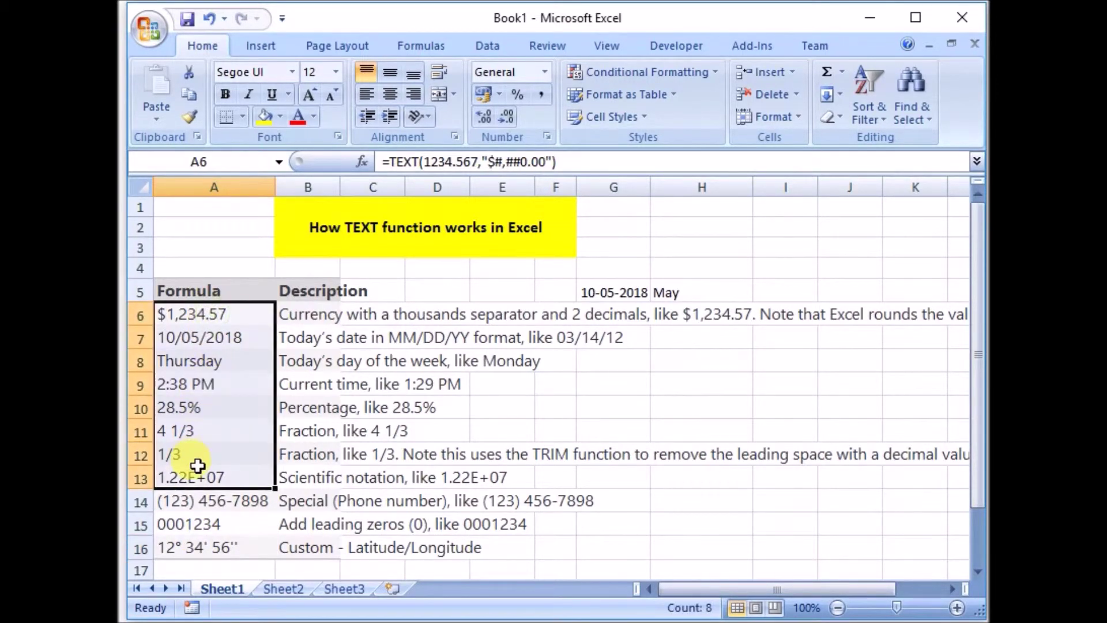
left_click(198, 315)
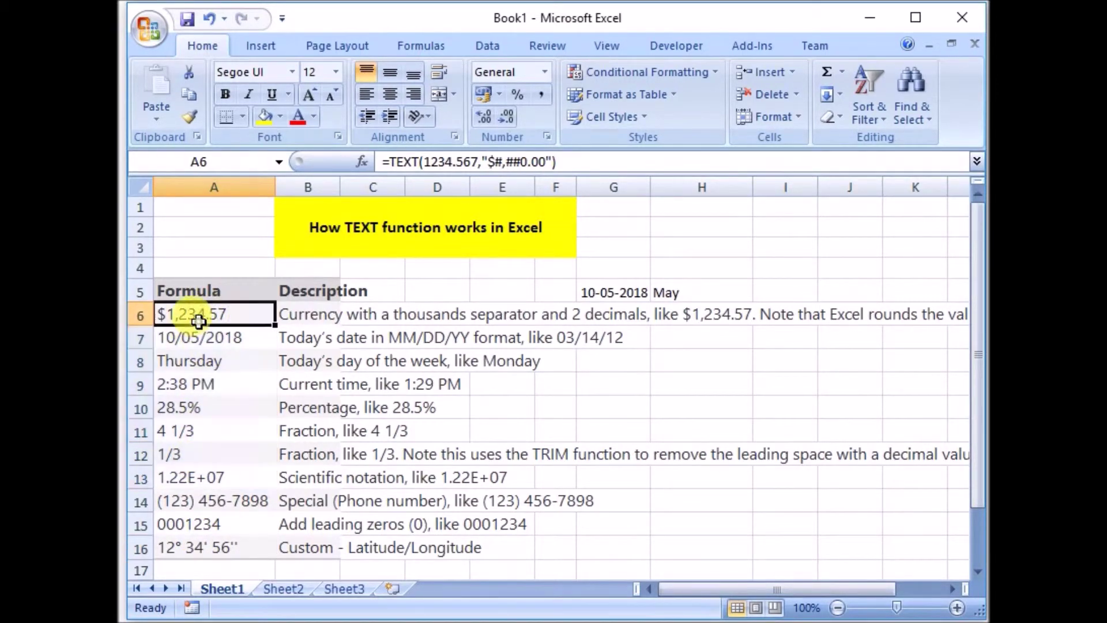
left_click(204, 547)
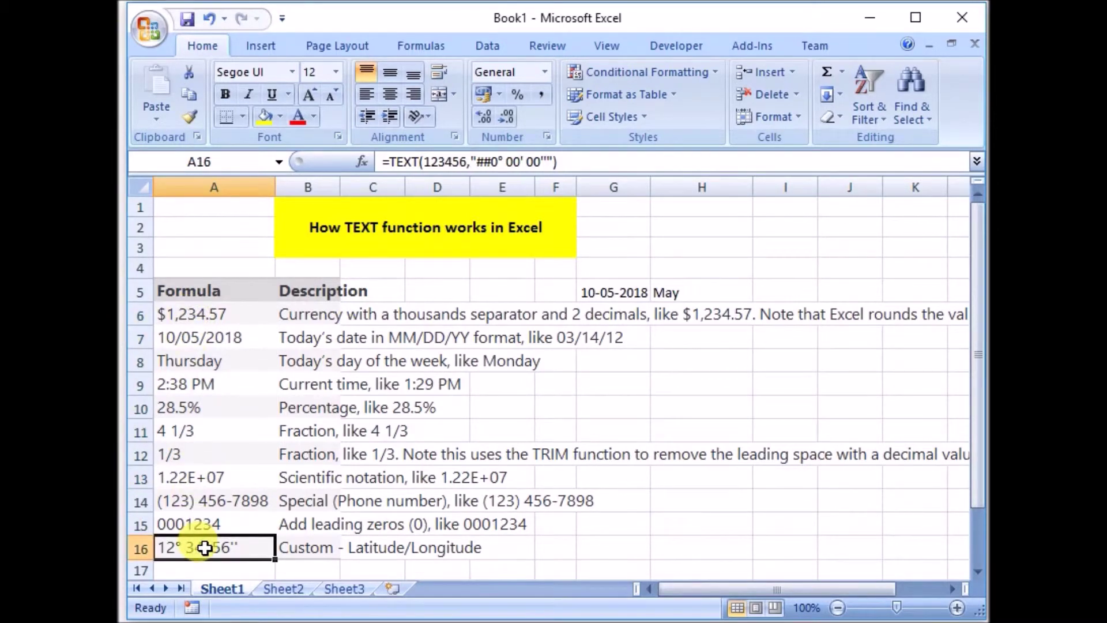
left_click(230, 311)
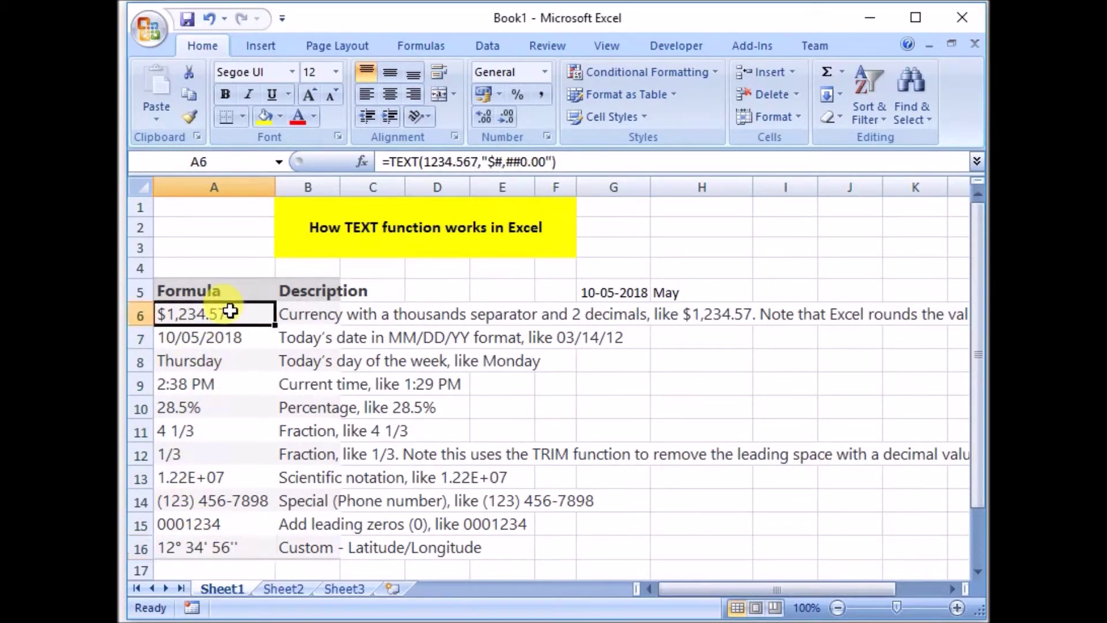